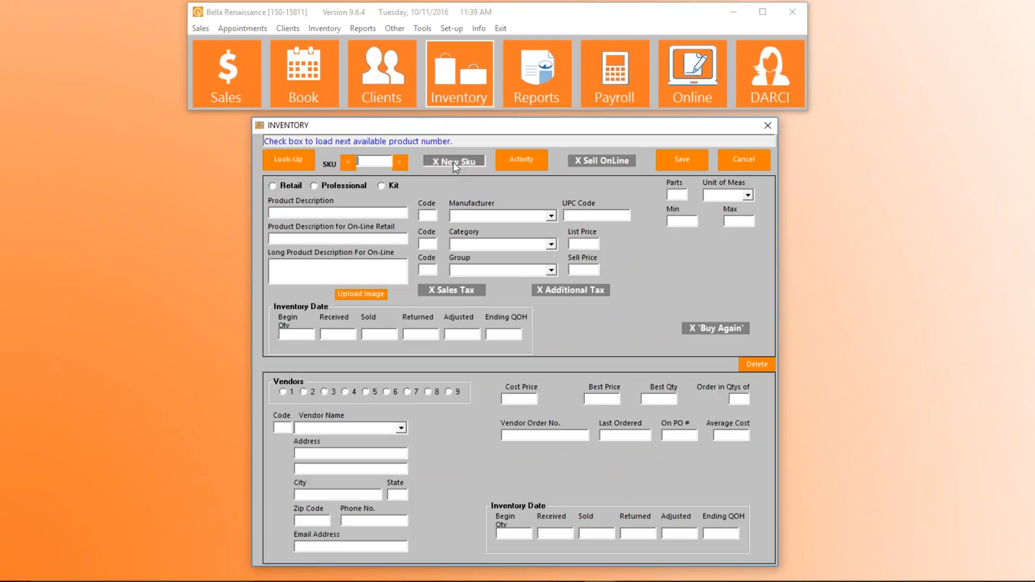
Start a new SKU record as a retail product with the description "UV70 Skin Cream".
{"action": "left_click", "coordinate": [452, 162]}
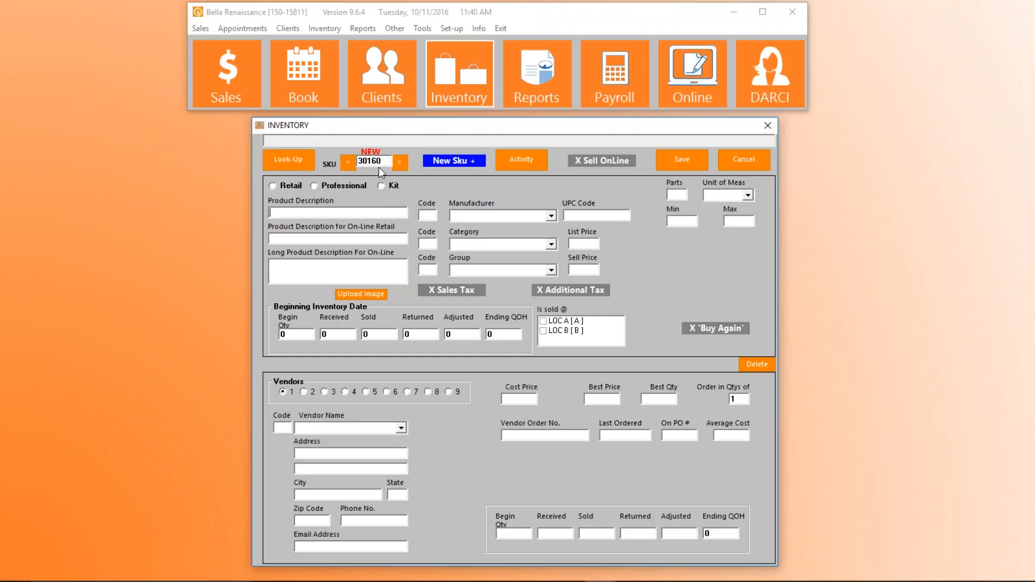
{"action": "left_click", "coordinate": [272, 187]}
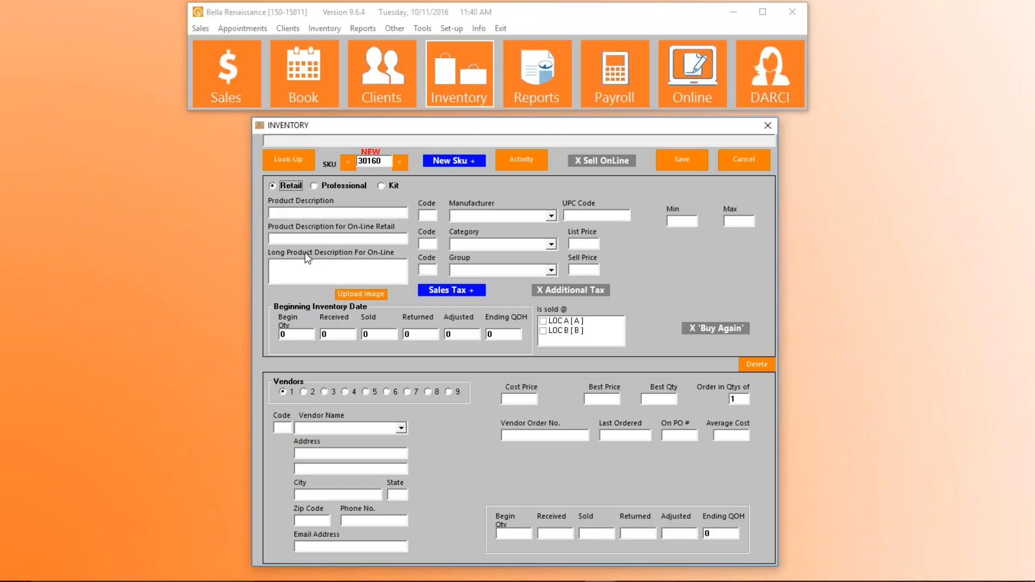
{"action": "left_click", "coordinate": [288, 215]}
{"action": "type", "text": "UV70 Skin Cream"}
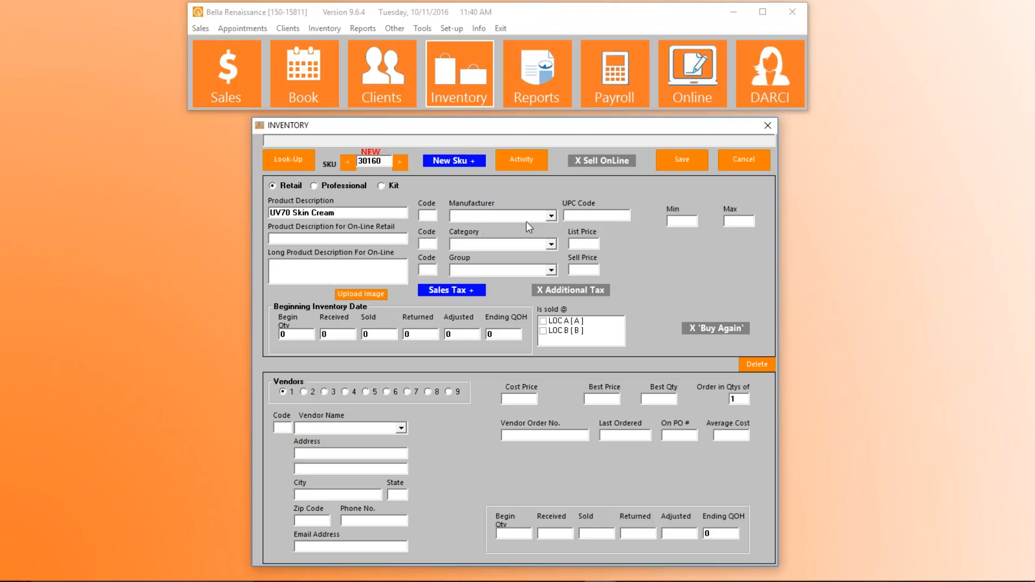
Choose Marina Cosmetics as the product's manufacturer.
{"action": "left_click", "coordinate": [551, 215]}
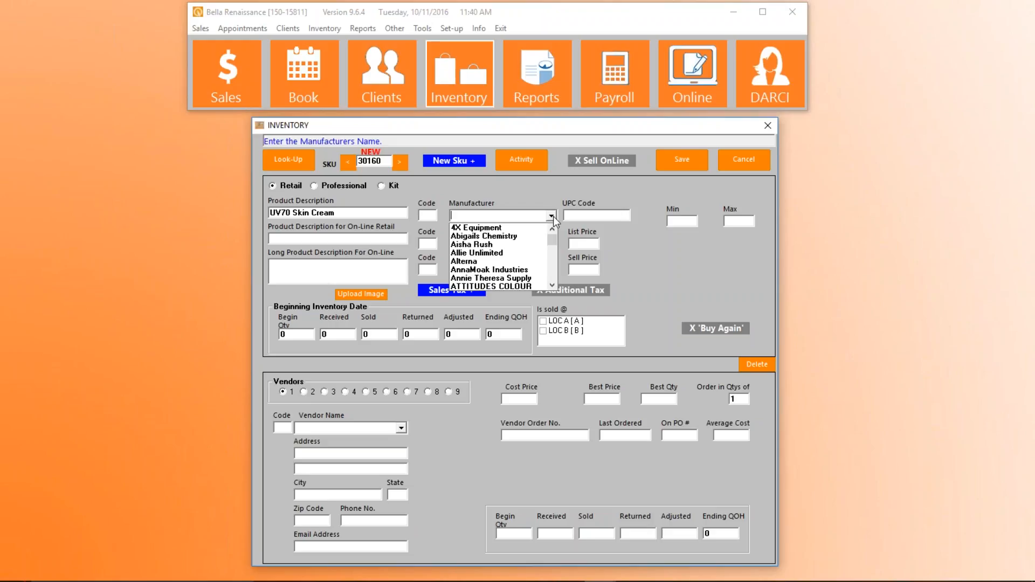
{"action": "left_click", "coordinate": [552, 286]}
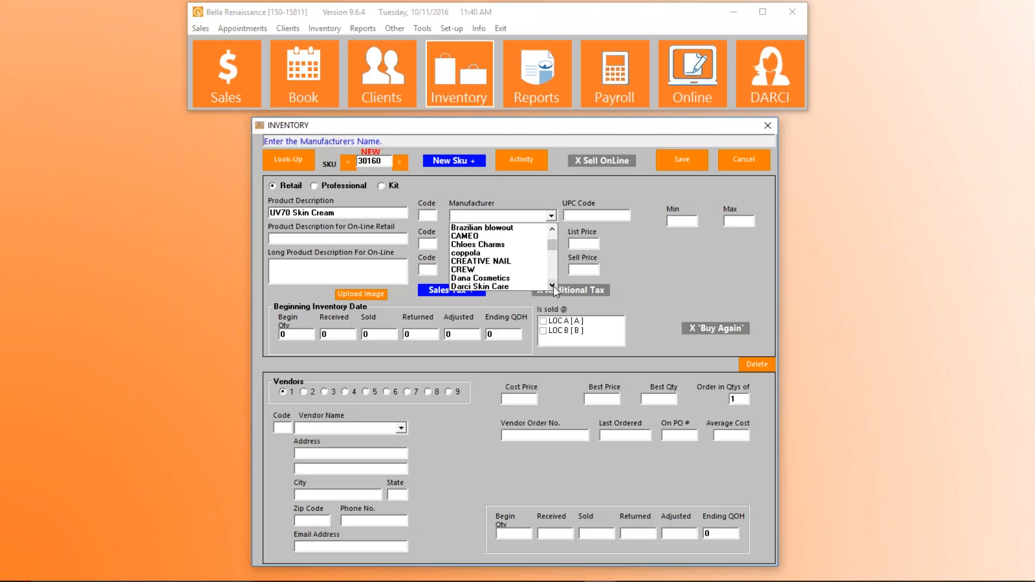
{"action": "left_click", "coordinate": [553, 286]}
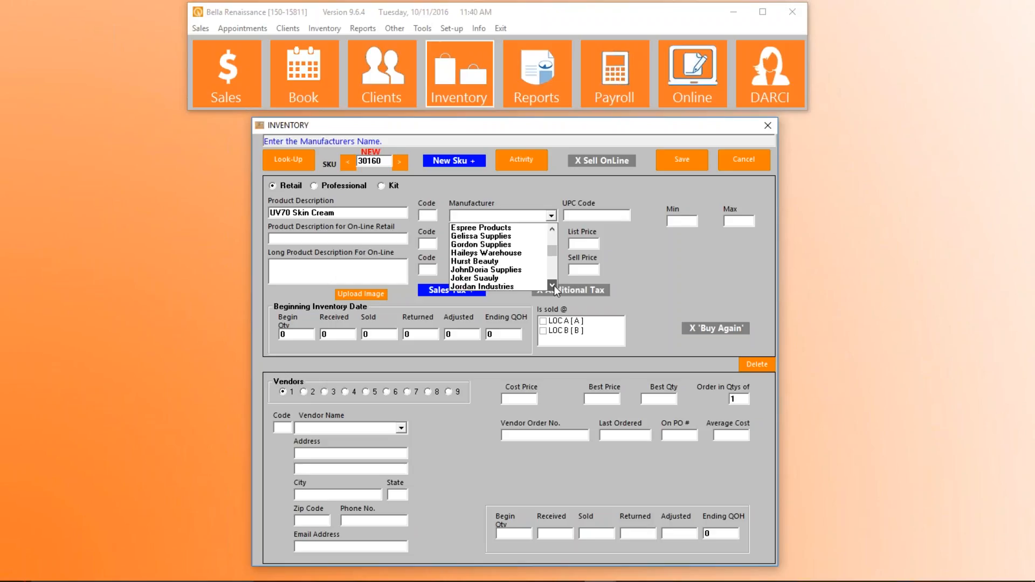
{"action": "left_click", "coordinate": [553, 286]}
{"action": "left_click", "coordinate": [553, 286]}
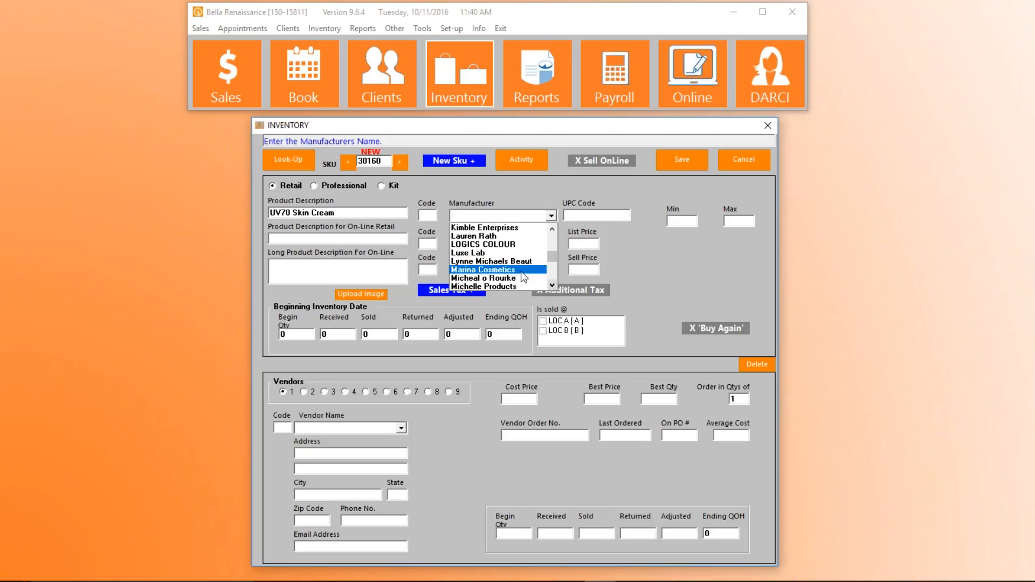
{"action": "left_click", "coordinate": [536, 280]}
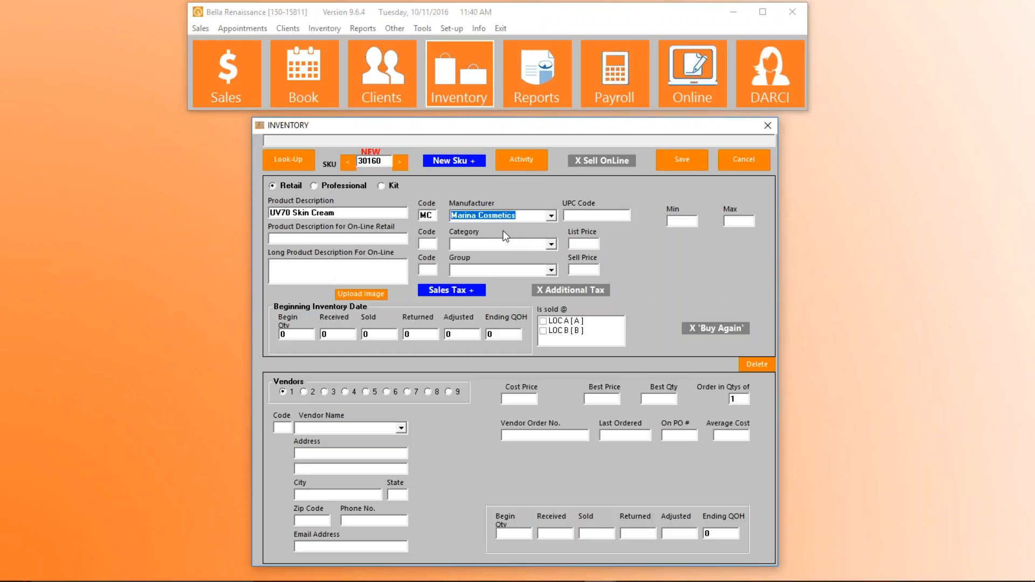
Set the product's category to UV protection and its UPC code to 30160.
{"action": "left_click", "coordinate": [552, 245]}
{"action": "left_click_drag", "start_coordinate": [551, 264], "coordinate": [554, 323]}
{"action": "left_click", "coordinate": [502, 317]}
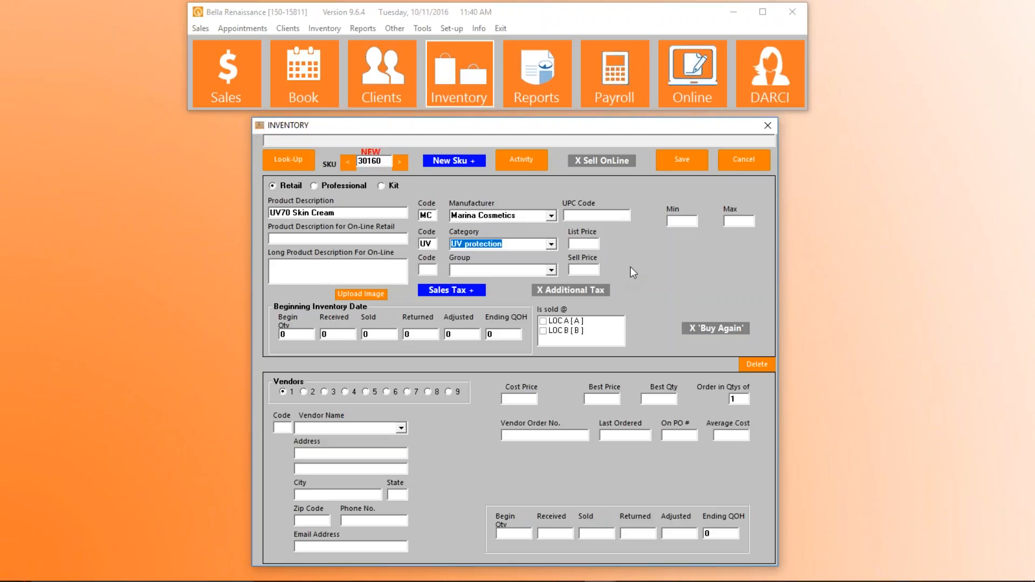
{"action": "key", "text": "Tab"}
{"action": "type", "text": "30160"}
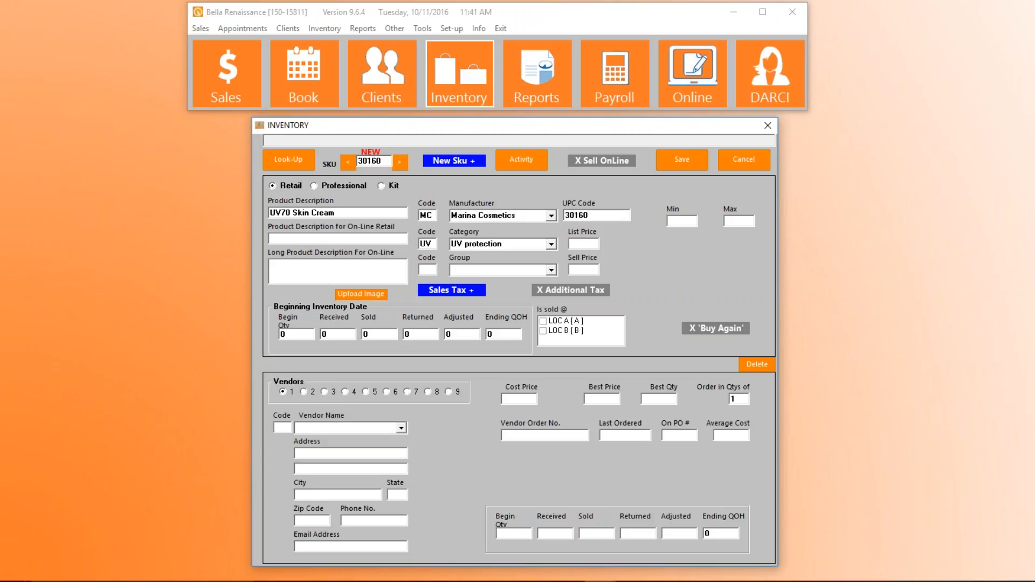
Set the product's stock minimum to 3 and maximum to 25, and its sell price to 26.00.
{"action": "left_click", "coordinate": [607, 217]}
{"action": "type", "text": "3"}
{"action": "key", "text": "Tab"}
{"action": "type", "text": "25"}
{"action": "key", "text": "Tab"}
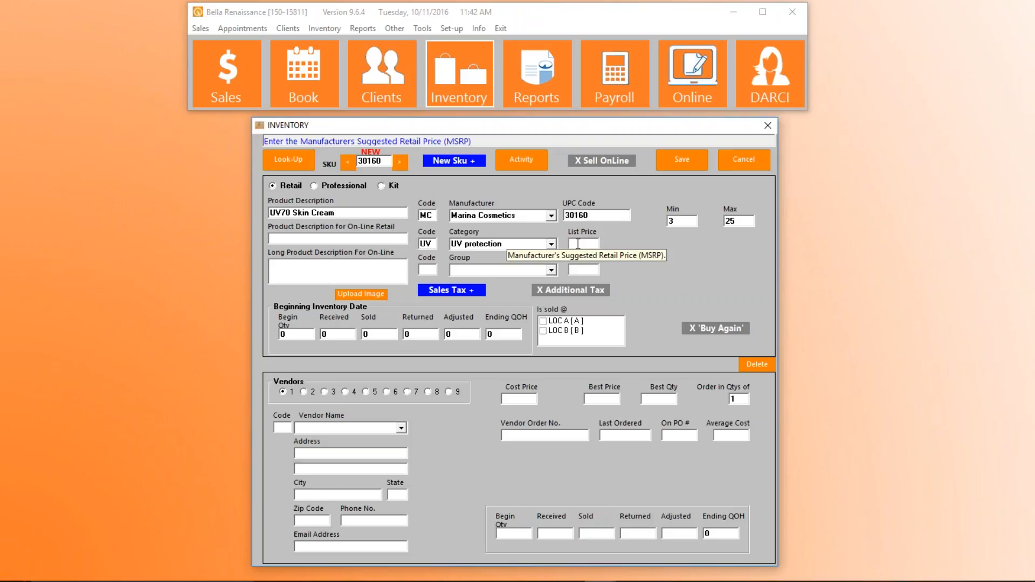
{"action": "key", "text": "Tab"}
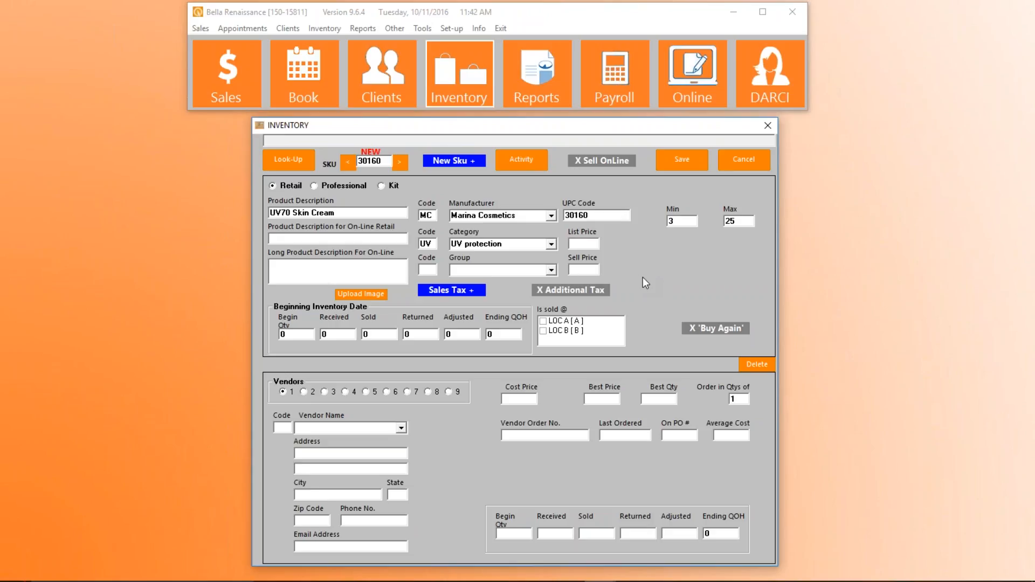
{"action": "type", "text": "26.00"}
Assign California Supplies as the first vendor with a cost price of 13.00.
{"action": "left_click", "coordinate": [401, 427]}
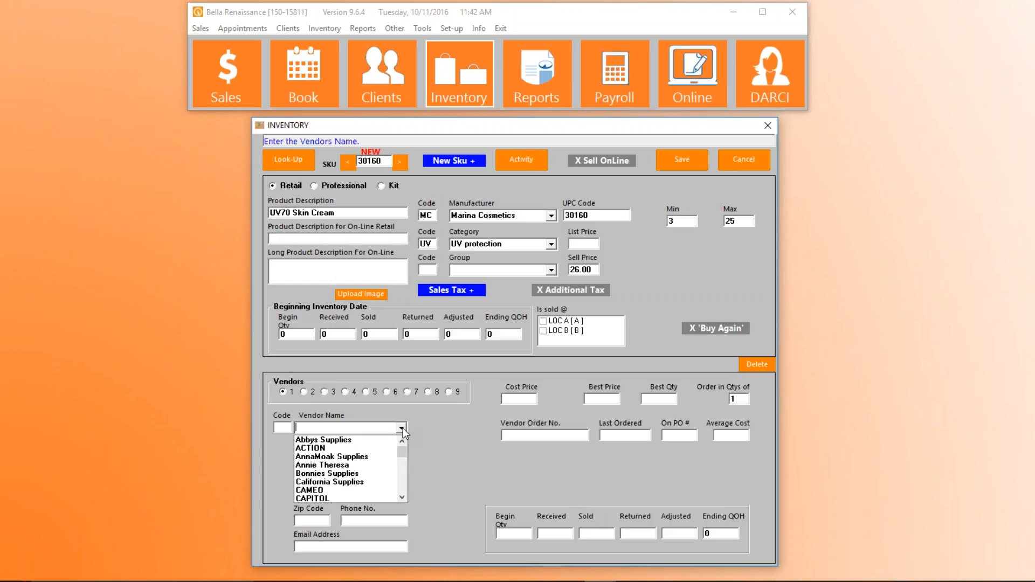
{"action": "left_click", "coordinate": [365, 481]}
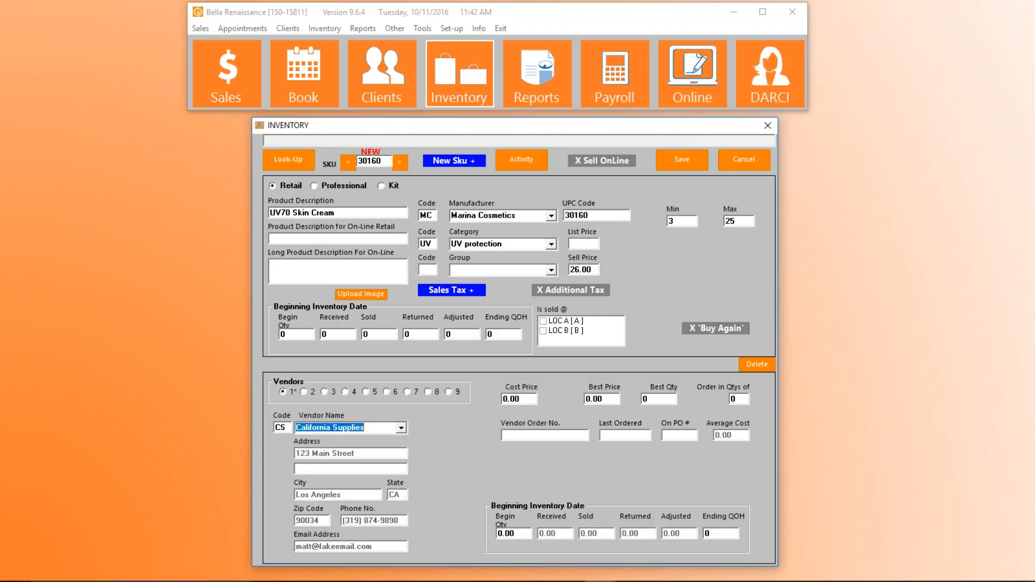
{"action": "left_click", "coordinate": [529, 400]}
{"action": "type", "text": "13.00"}
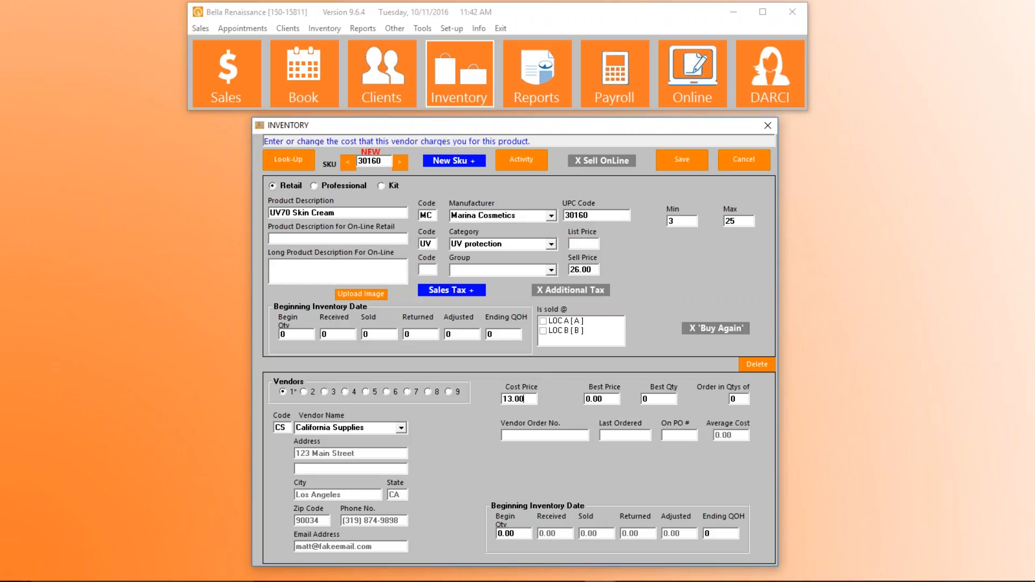
Set the vendor's best price to 10.00 and best quantity to 100.
{"action": "key", "text": "Tab"}
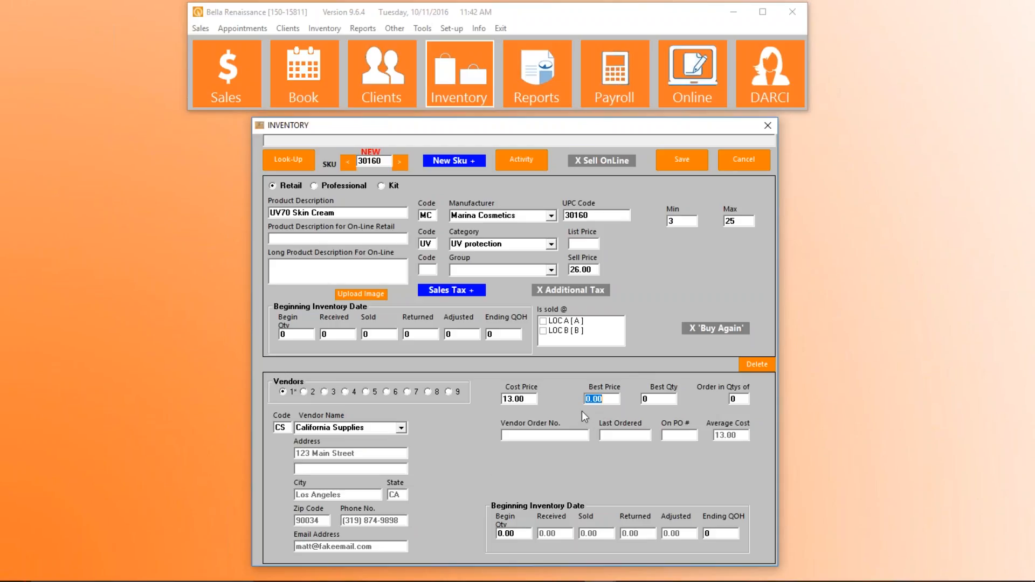
{"action": "type", "text": "10.00"}
{"action": "left_click", "coordinate": [652, 400]}
{"action": "left_click", "coordinate": [738, 400]}
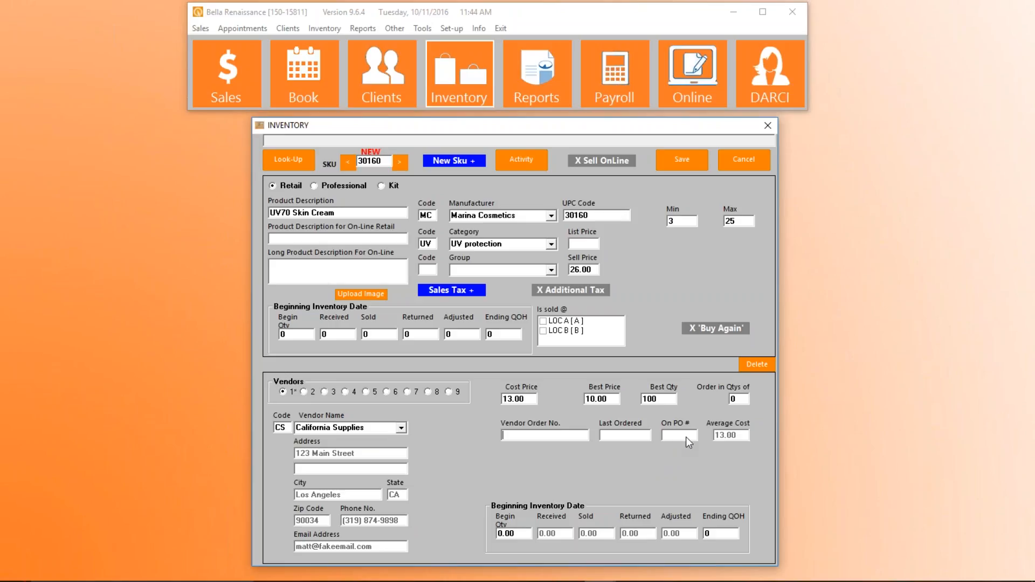
Set the vendor's beginning inventory quantity to 9, then save the product and leave the blank new record.
{"action": "left_click", "coordinate": [523, 533]}
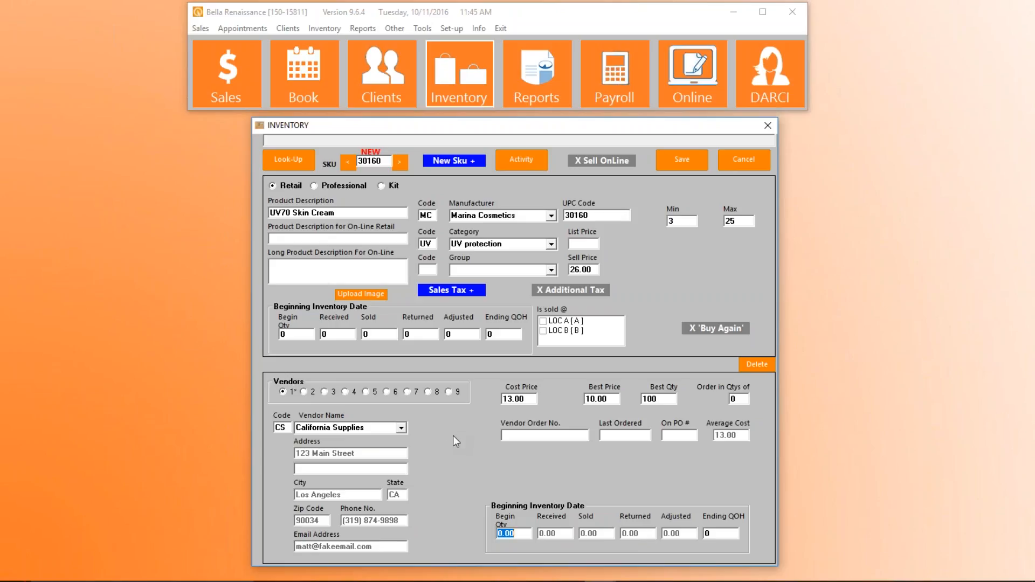
{"action": "type", "text": "9"}
{"action": "key", "text": "Tab"}
{"action": "left_click", "coordinate": [680, 159]}
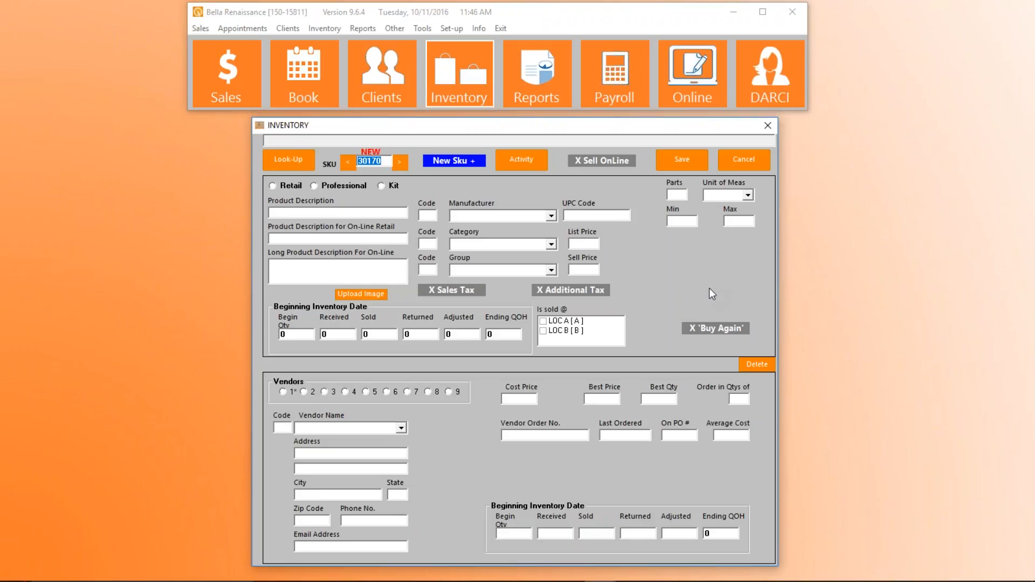
{"action": "left_click", "coordinate": [746, 164]}
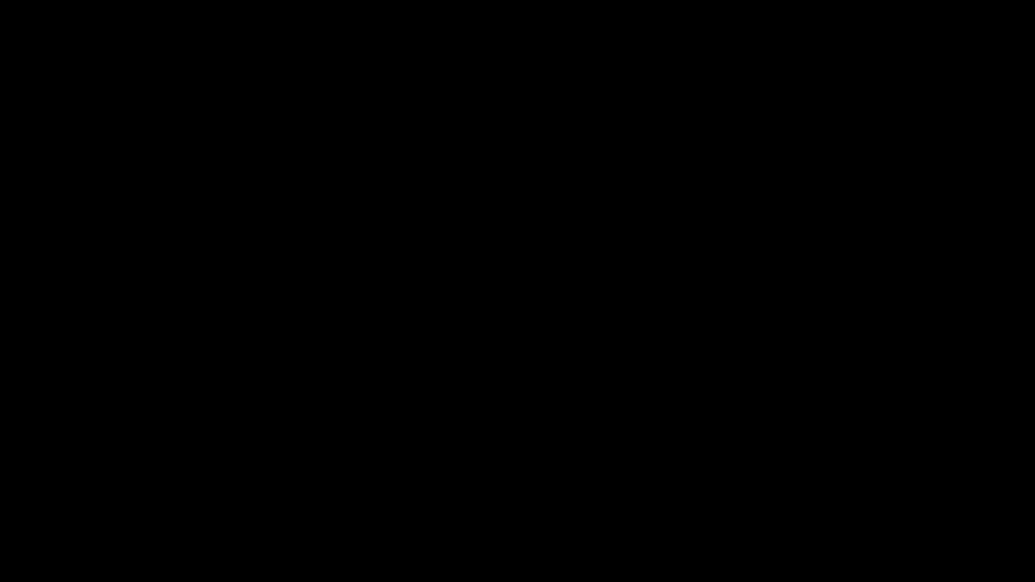